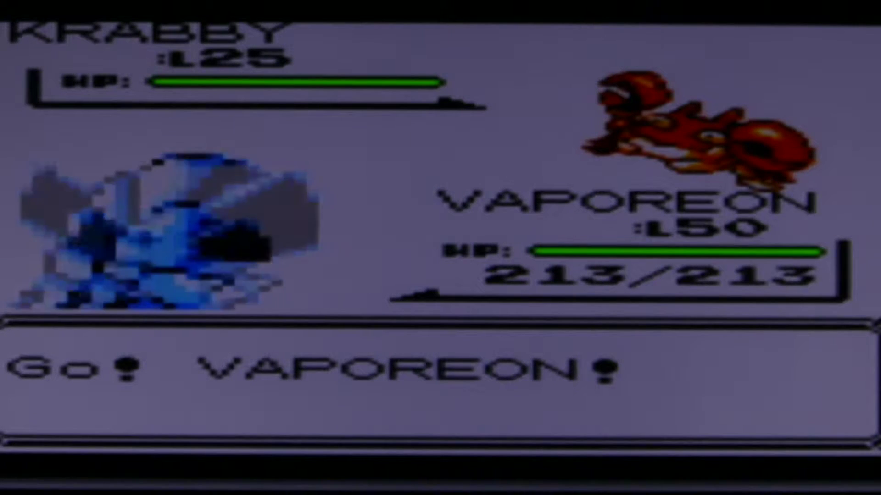
{"action": "key", "text": "Down"}
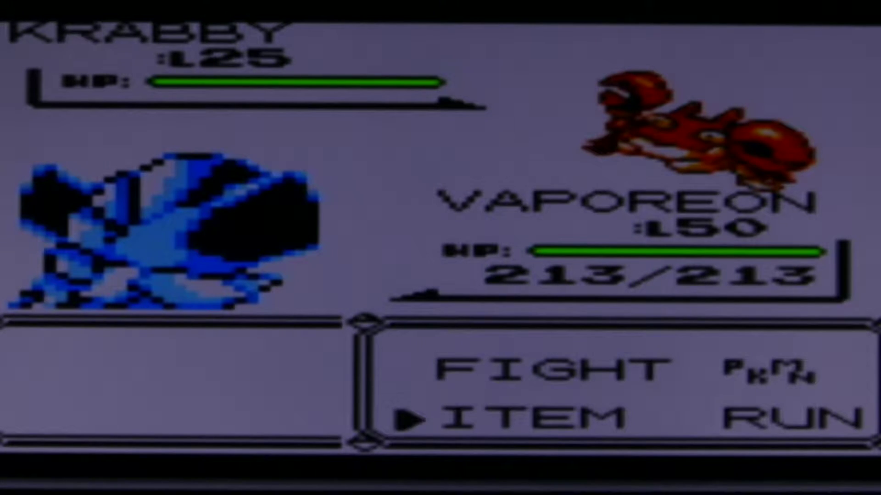
{"action": "key", "text": "Right"}
{"action": "key", "text": "Return"}
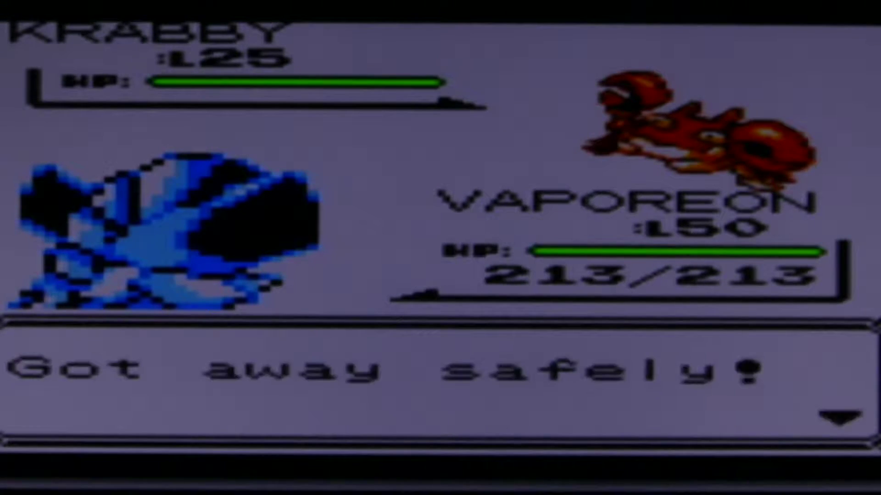
{"action": "key", "text": "Return"}
{"action": "key", "text": "Return"}
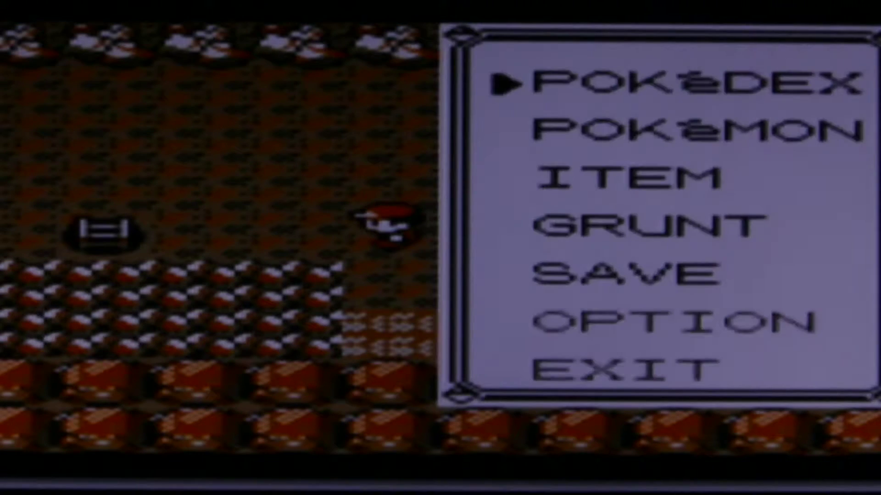
{"action": "key", "text": "Down"}
{"action": "key", "text": "Down"}
{"action": "key", "text": "Return"}
{"action": "key", "text": "Down"}
{"action": "key", "text": "Down"}
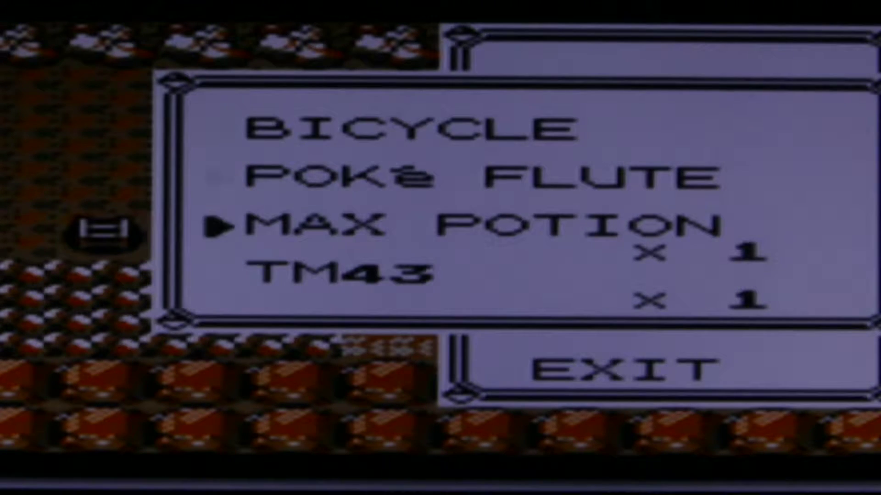
{"action": "key", "text": "Down"}
{"action": "key", "text": "Down"}
{"action": "key", "text": "Down"}
{"action": "key", "text": "Down"}
{"action": "key", "text": "Down"}
{"action": "key", "text": "Down"}
{"action": "key", "text": "Down"}
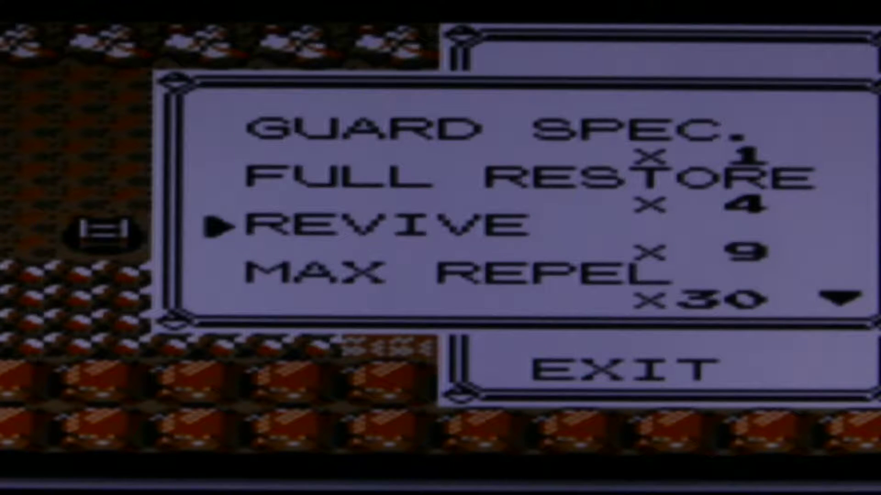
{"action": "key", "text": "Down"}
{"action": "key", "text": "Return"}
{"action": "key", "text": "Return"}
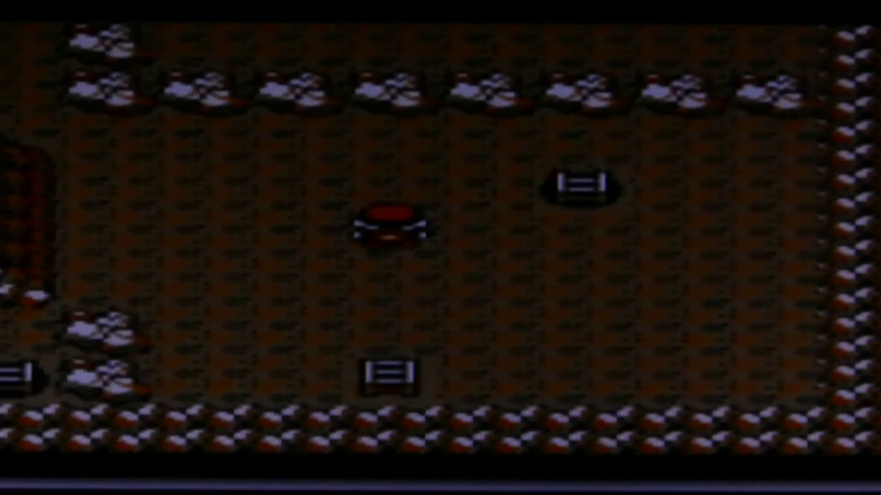
{"action": "key", "text": "Up"}
{"action": "key", "text": "Right"}
{"action": "key", "text": "Right"}
{"action": "key", "text": "Right"}
{"action": "key", "text": "Right"}
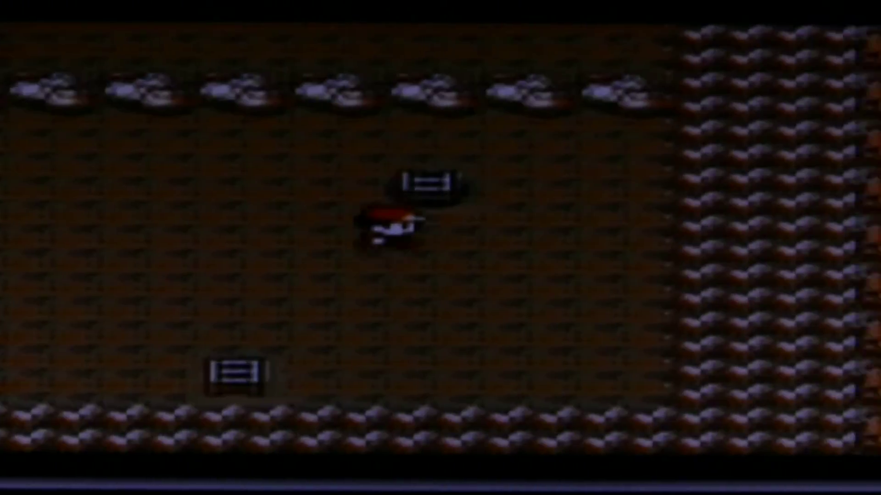
{"action": "key", "text": "Right"}
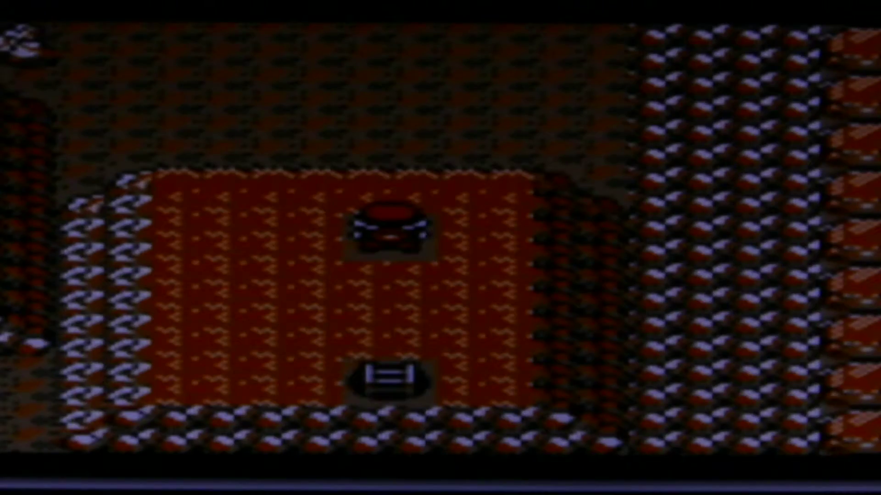
{"action": "key", "text": "Down"}
{"action": "key", "text": "Down"}
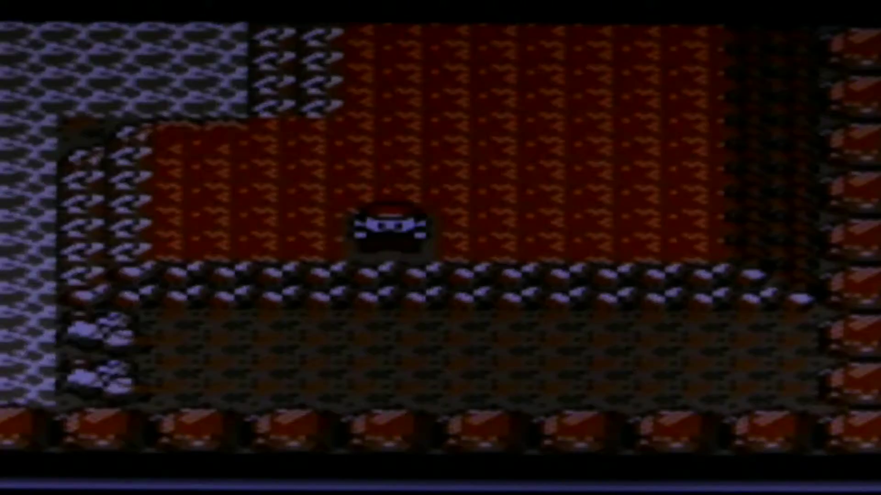
{"action": "key", "text": "Up"}
{"action": "key", "text": "Up"}
{"action": "key", "text": "Up"}
{"action": "key", "text": "Up"}
{"action": "key", "text": "Up"}
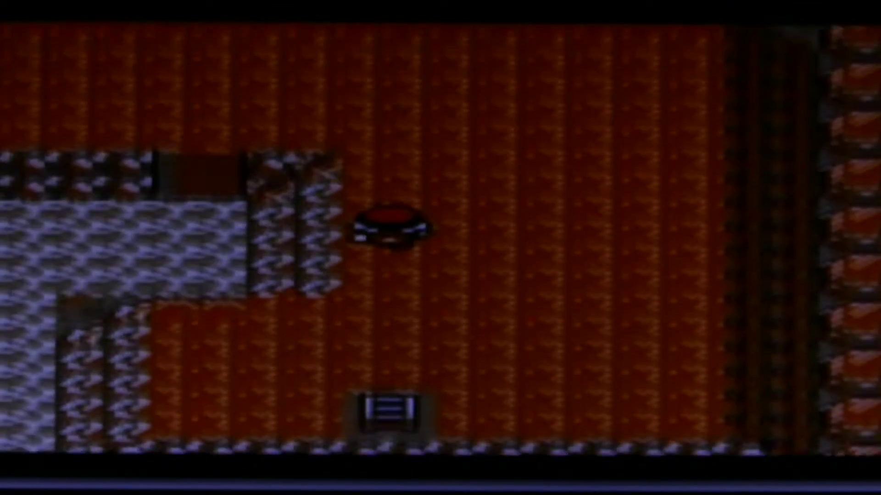
{"action": "key", "text": "Up"}
{"action": "key", "text": "Up"}
{"action": "key", "text": "Up"}
{"action": "key", "text": "Up"}
{"action": "key", "text": "Left"}
{"action": "key", "text": "Left"}
{"action": "key", "text": "Left"}
{"action": "key", "text": "Left"}
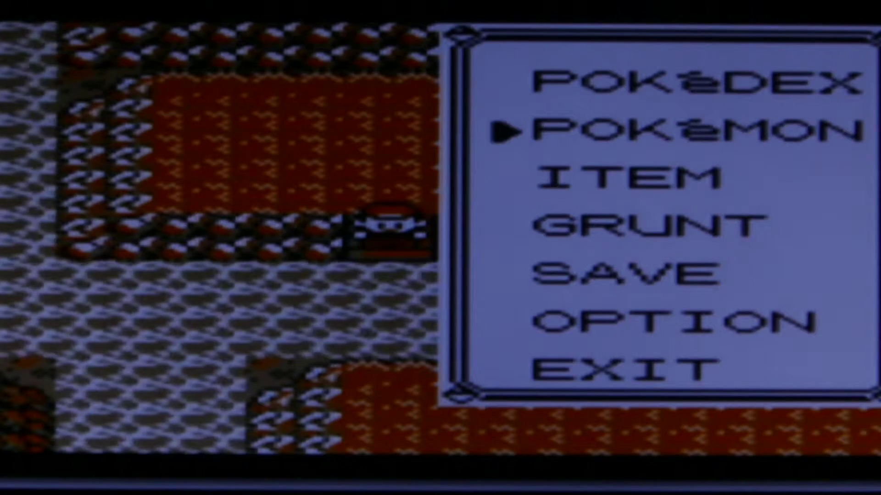
{"action": "key", "text": "z"}
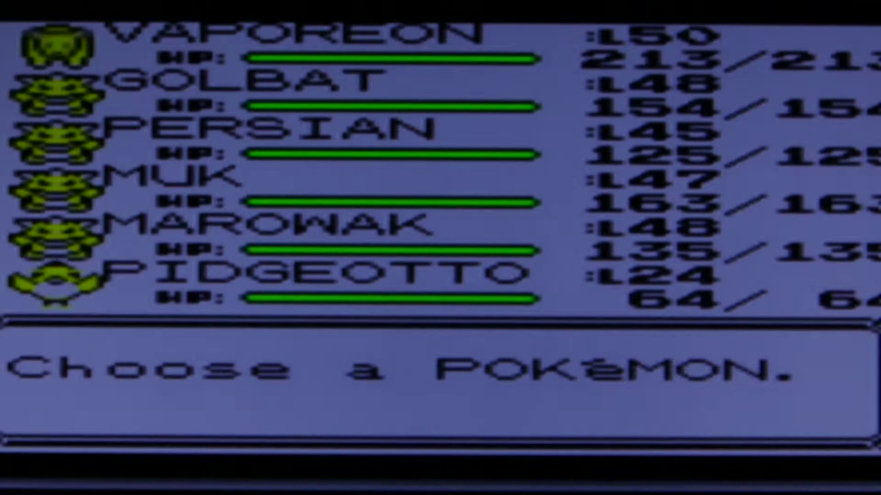
{"action": "key", "text": "z"}
{"action": "key", "text": "z"}
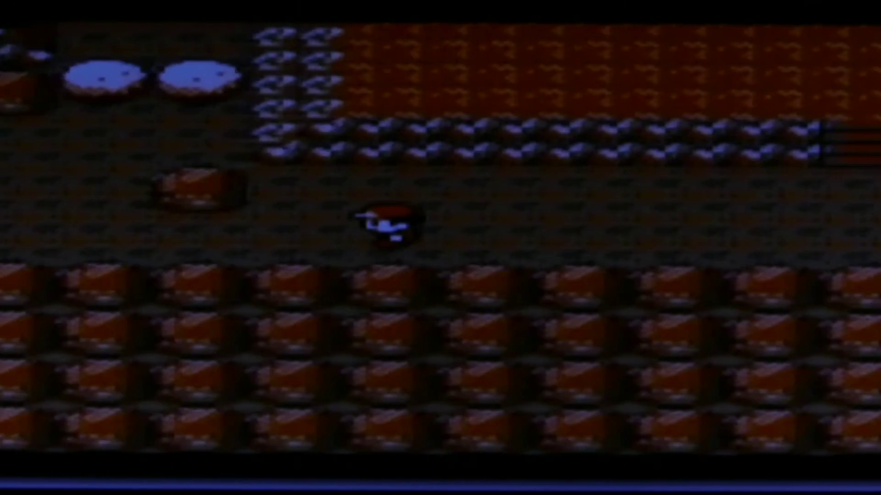
{"action": "key", "text": "Left"}
{"action": "key", "text": "Up"}
{"action": "key", "text": "Up"}
{"action": "key", "text": "Up"}
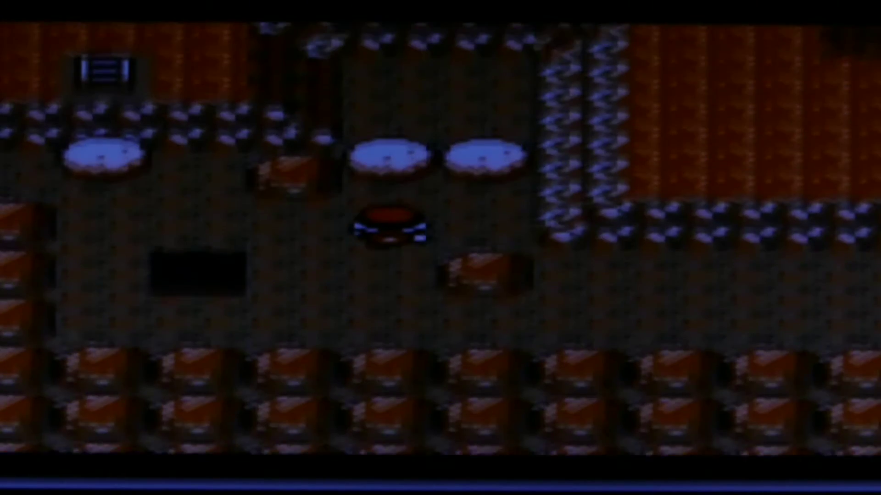
{"action": "key", "text": "Up"}
{"action": "key", "text": "z"}
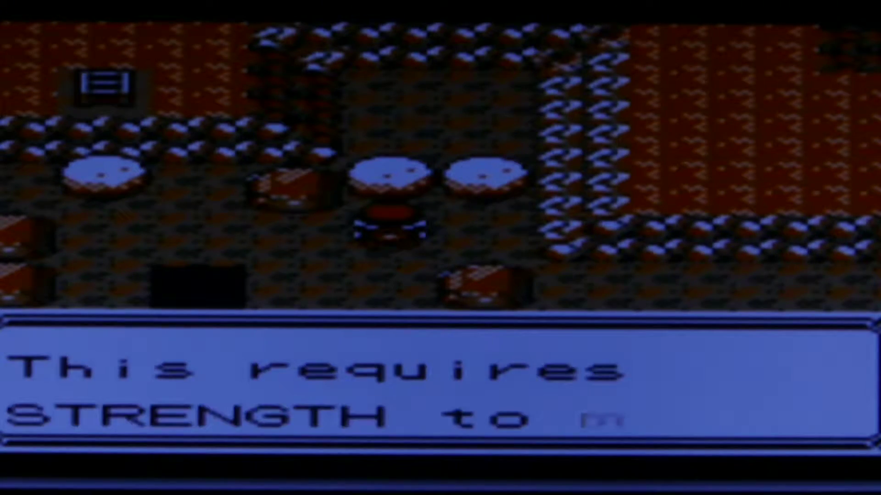
{"action": "key", "text": "z"}
{"action": "key", "text": "Return"}
{"action": "key", "text": "Down"}
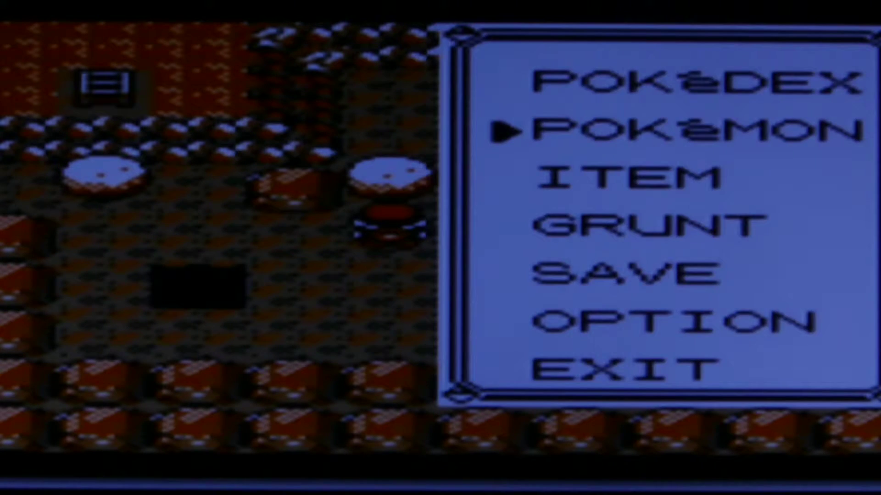
{"action": "key", "text": "z"}
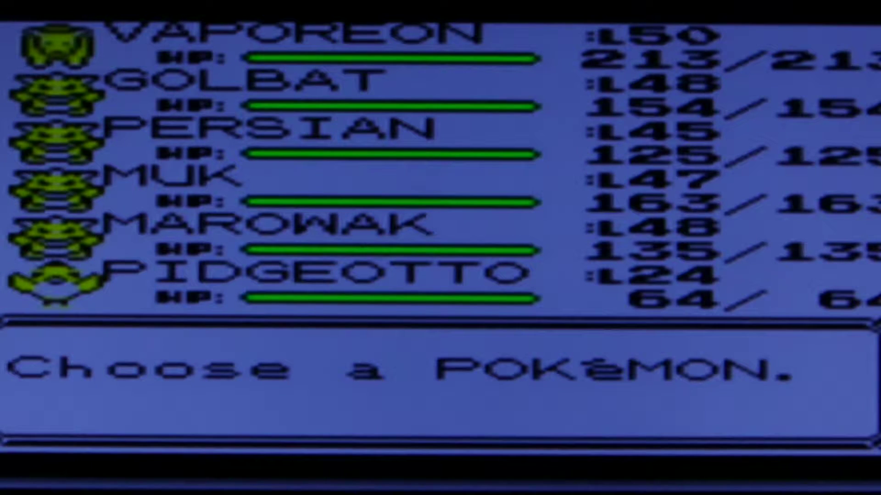
{"action": "key", "text": "Down"}
{"action": "key", "text": "Down"}
{"action": "key", "text": "Down"}
{"action": "key", "text": "z"}
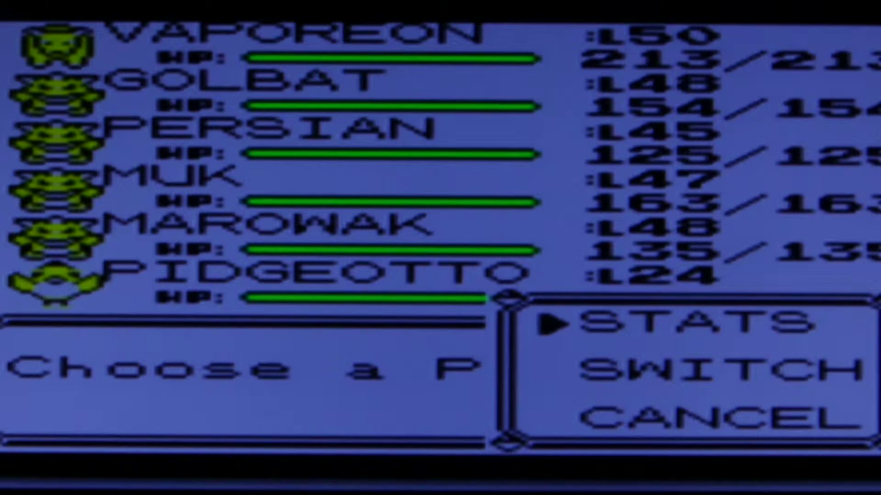
{"action": "key", "text": "x"}
{"action": "key", "text": "Down"}
{"action": "key", "text": "z"}
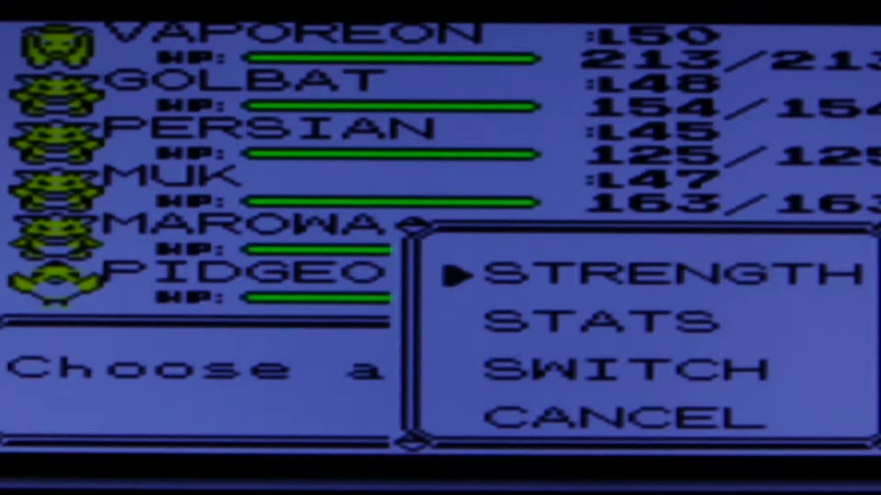
{"action": "key", "text": "z"}
{"action": "key", "text": "z"}
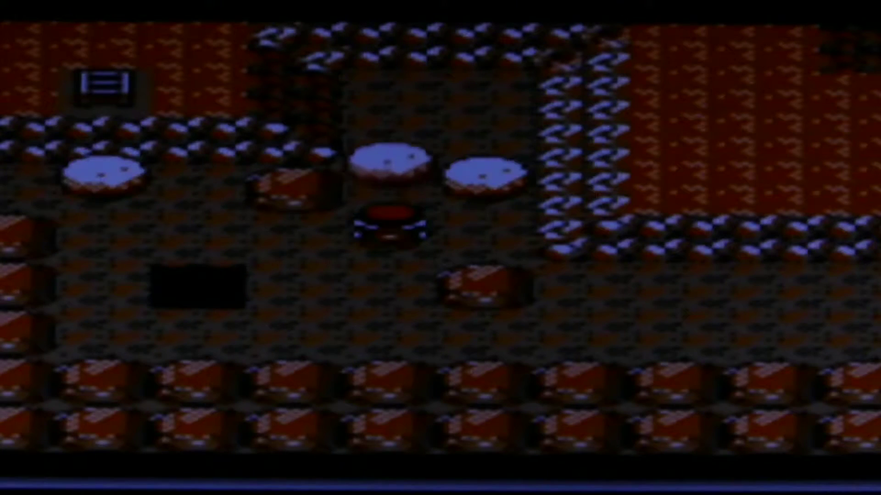
{"action": "key", "text": "Up"}
{"action": "key", "text": "Up"}
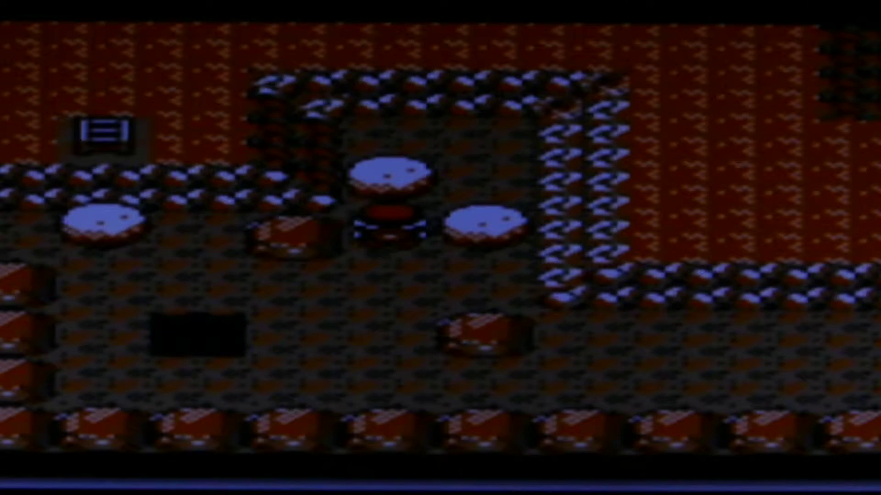
{"action": "key", "text": "Up"}
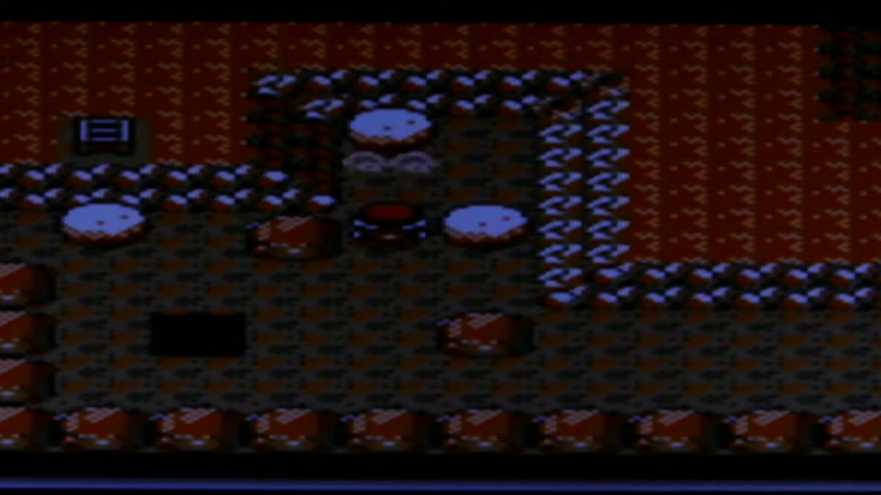
{"action": "key", "text": "Up"}
{"action": "key", "text": "Up"}
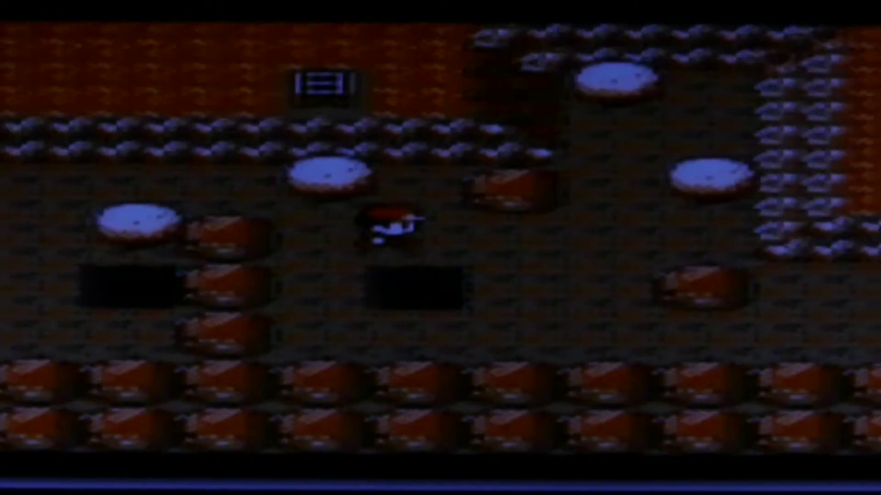
{"action": "key", "text": "Up"}
{"action": "key", "text": "Left"}
{"action": "key", "text": "Left"}
{"action": "key", "text": "Left"}
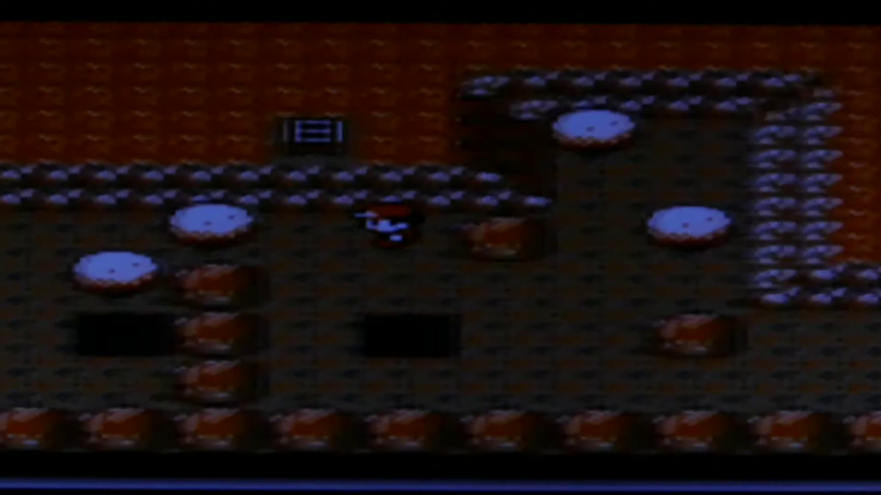
{"action": "key", "text": "Left"}
{"action": "key", "text": "Left"}
{"action": "key", "text": "Left"}
{"action": "key", "text": "Left"}
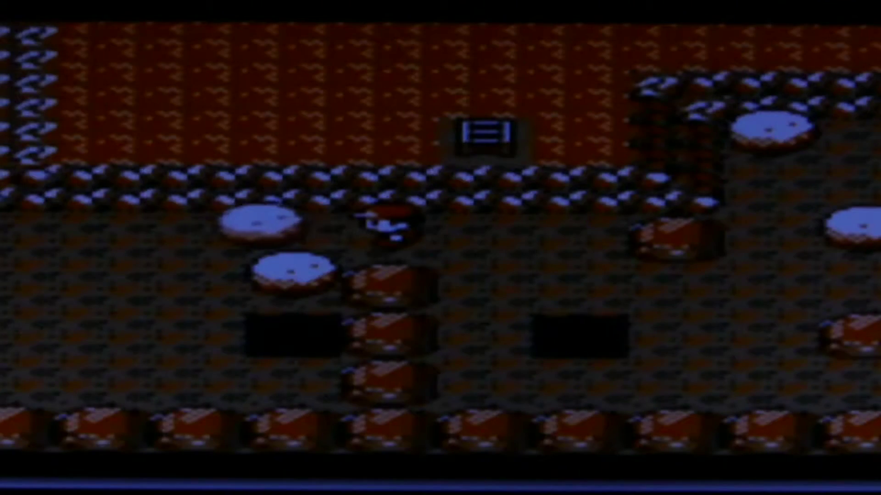
{"action": "key", "text": "Left"}
{"action": "key", "text": "Left"}
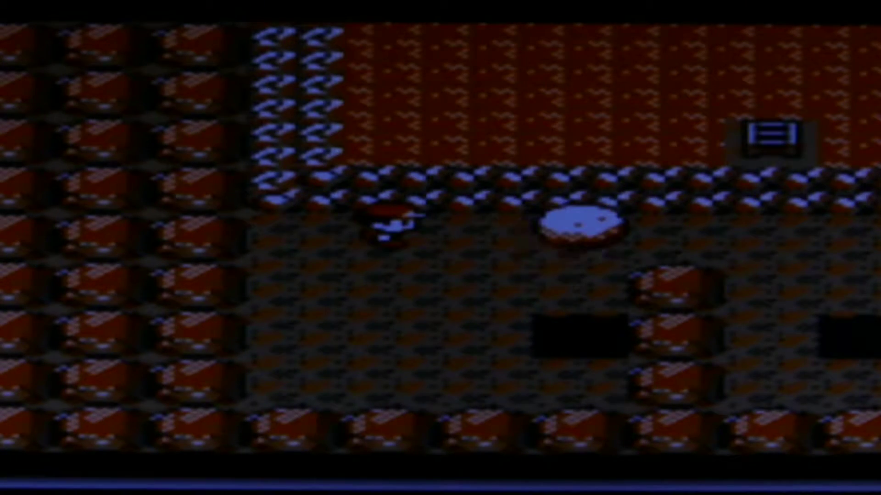
{"action": "key", "text": "Right"}
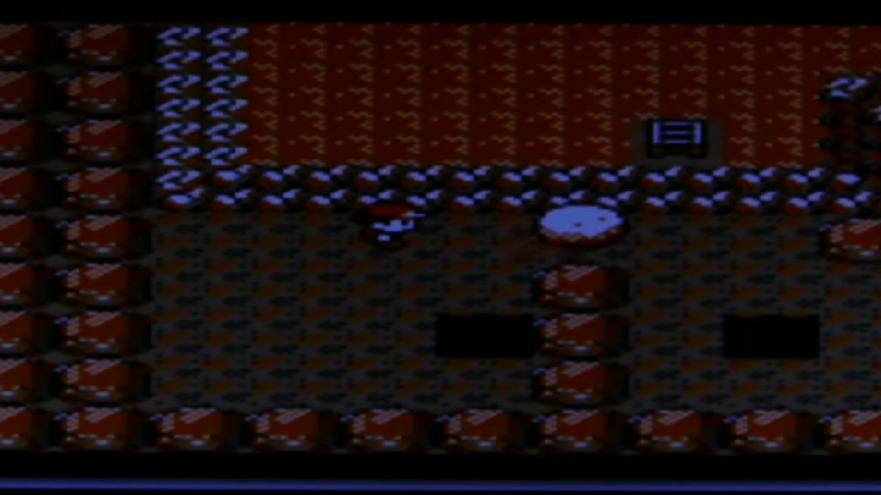
{"action": "key", "text": "Right"}
{"action": "key", "text": "Right"}
{"action": "key", "text": "Right"}
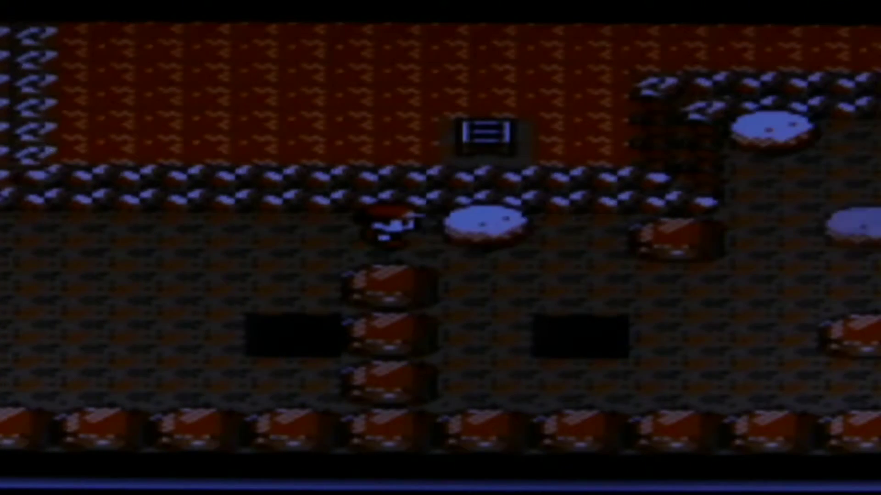
{"action": "key", "text": "Down"}
{"action": "key", "text": "Down"}
{"action": "key", "text": "Down"}
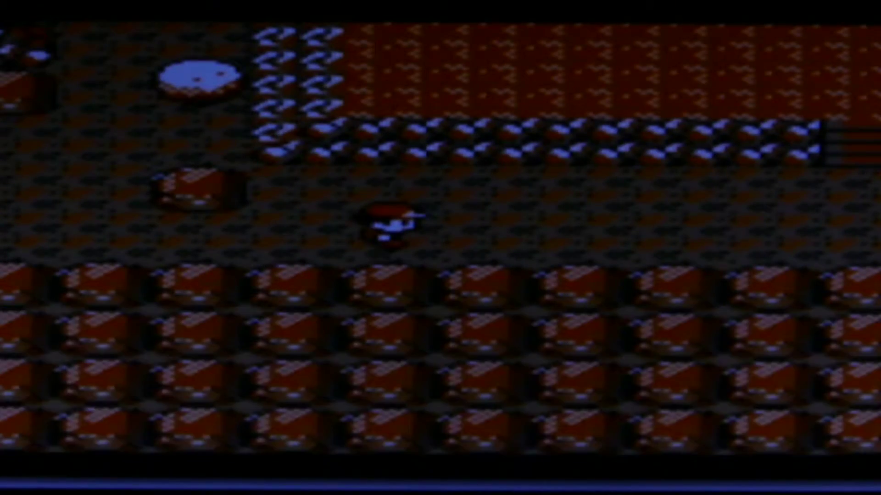
{"action": "key", "text": "z"}
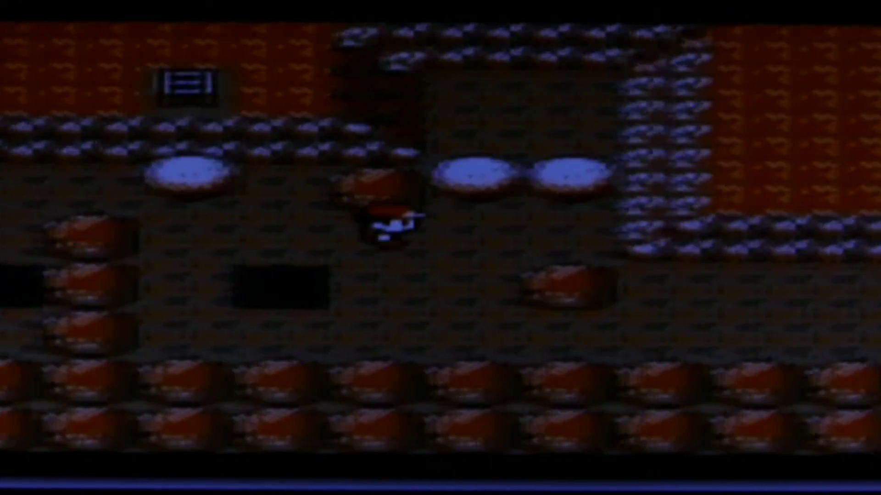
{"action": "key", "text": "Up"}
{"action": "key", "text": "z"}
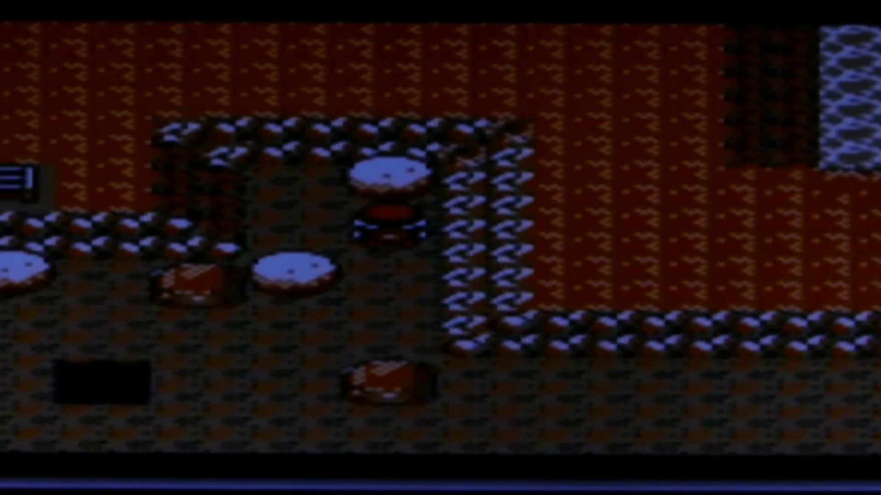
{"action": "key", "text": "Left"}
{"action": "key", "text": "Down"}
{"action": "key", "text": "Right"}
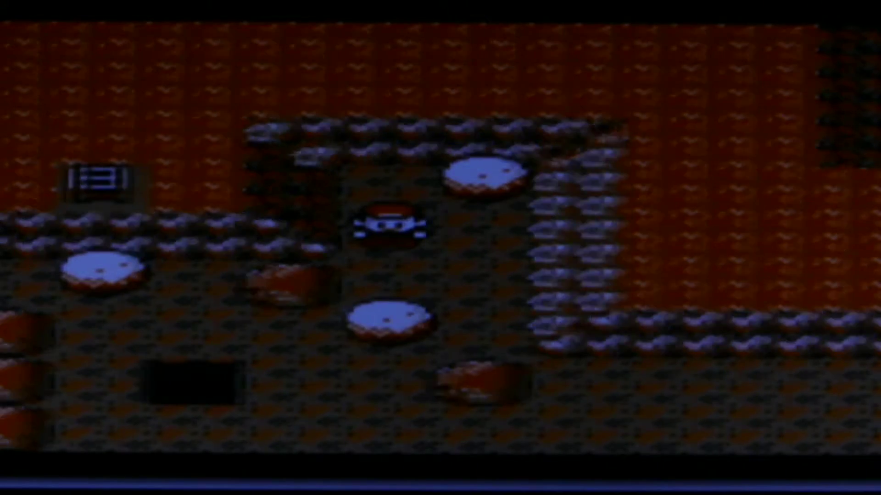
{"action": "key", "text": "Down"}
{"action": "key", "text": "Down"}
{"action": "key", "text": "Left"}
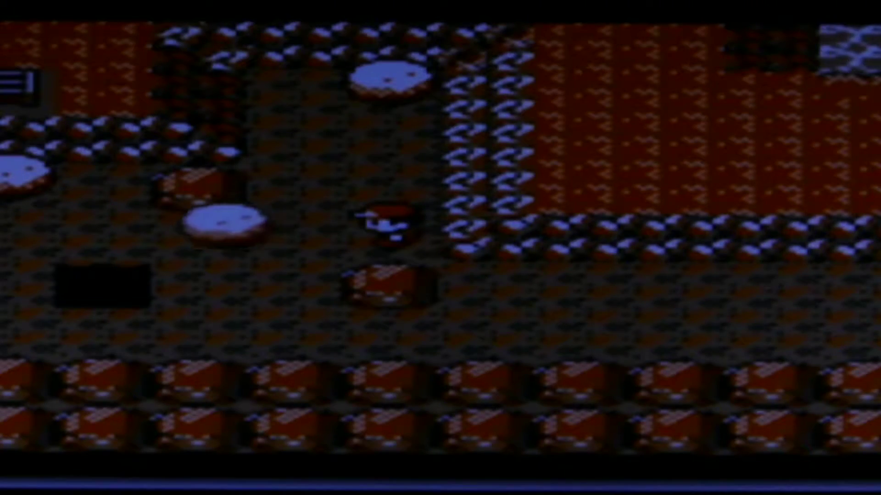
{"action": "key", "text": "Left"}
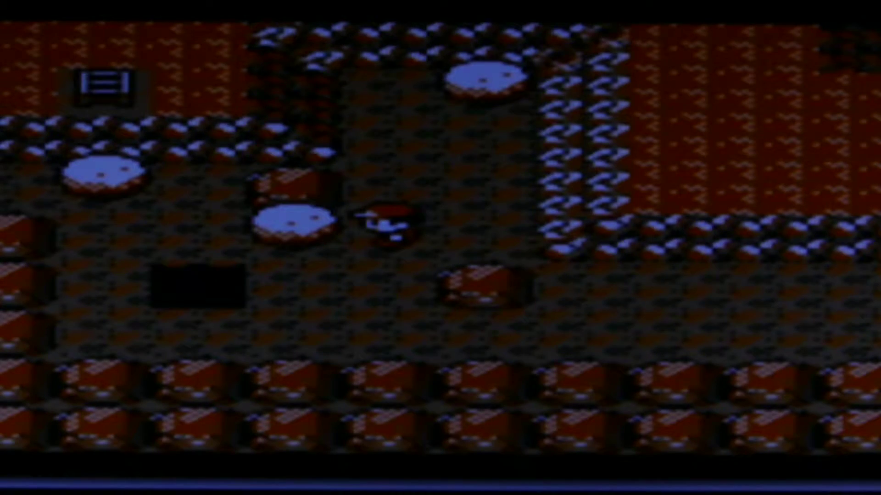
{"action": "key", "text": "Down"}
{"action": "key", "text": "Left"}
{"action": "key", "text": "Left"}
{"action": "key", "text": "Up"}
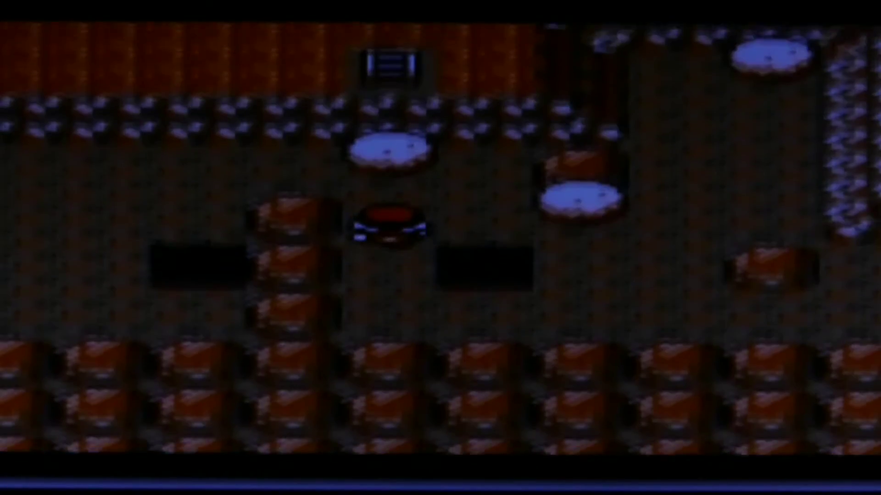
{"action": "key", "text": "Right"}
{"action": "key", "text": "Up"}
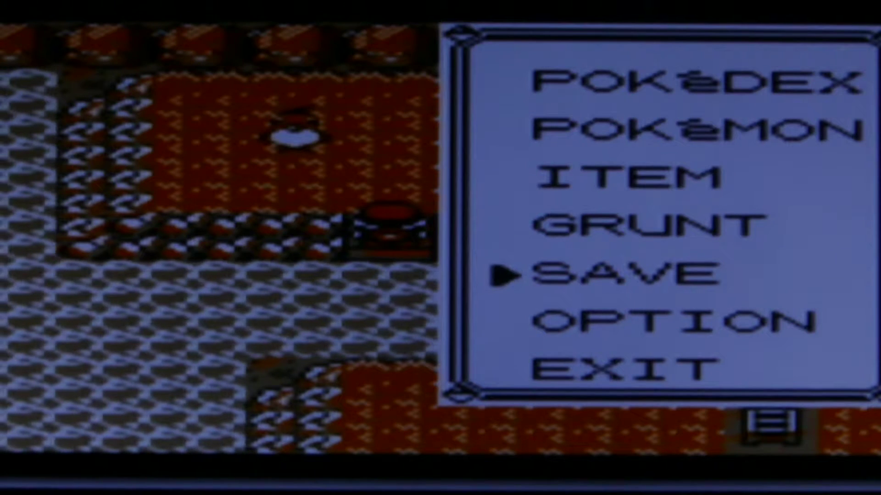
{"action": "key", "text": "Return"}
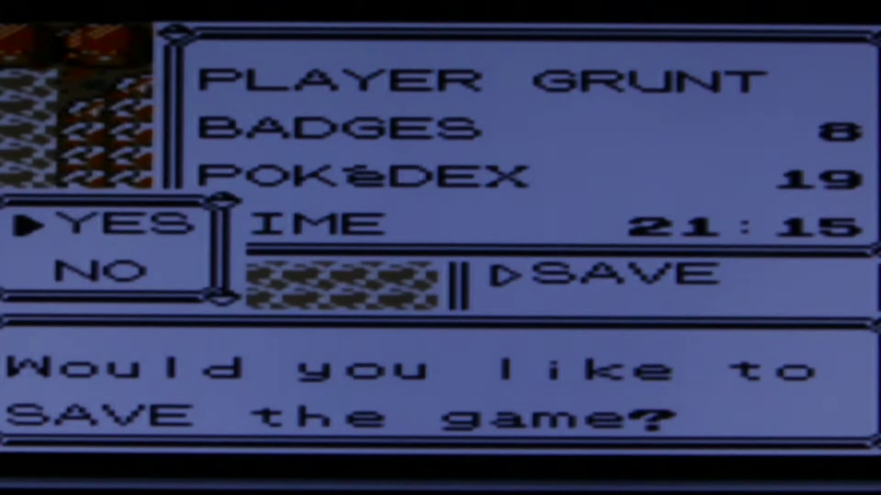
{"action": "key", "text": "Return"}
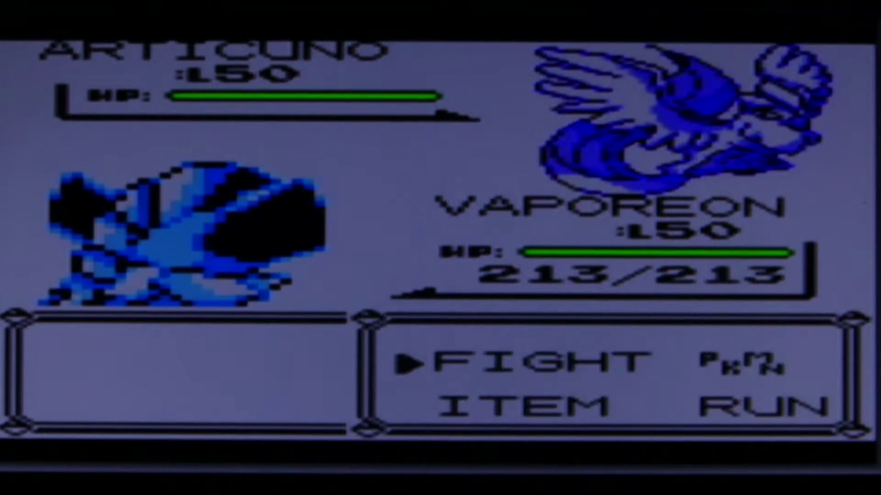
{"action": "key", "text": "z"}
{"action": "key", "text": "Down"}
{"action": "key", "text": "Down"}
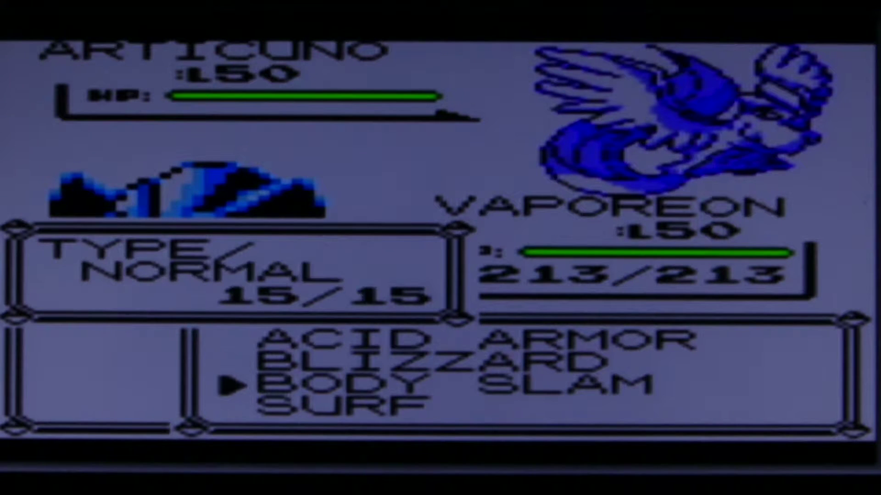
{"action": "key", "text": "z"}
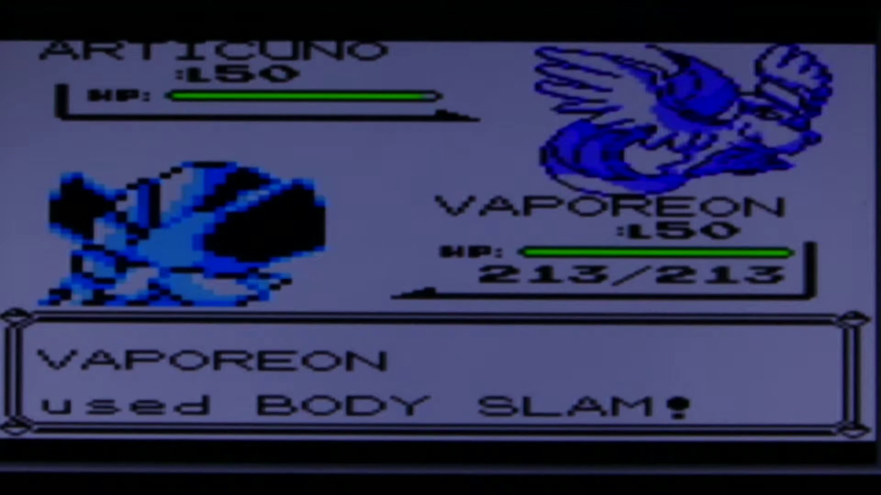